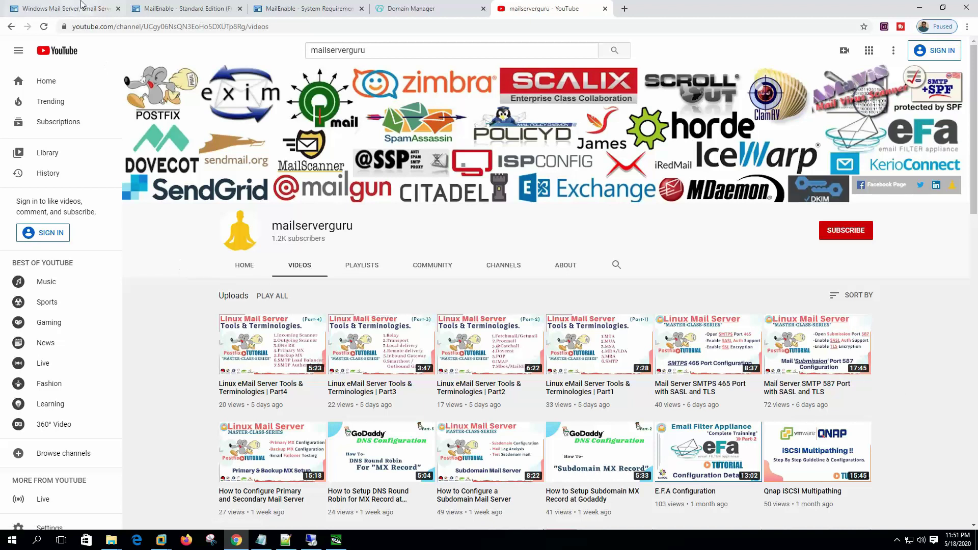
Step: View the MailEnable website, then go back to GoDaddy's DNS records for mailserverguru.com in Chrome
left_click(86, 8)
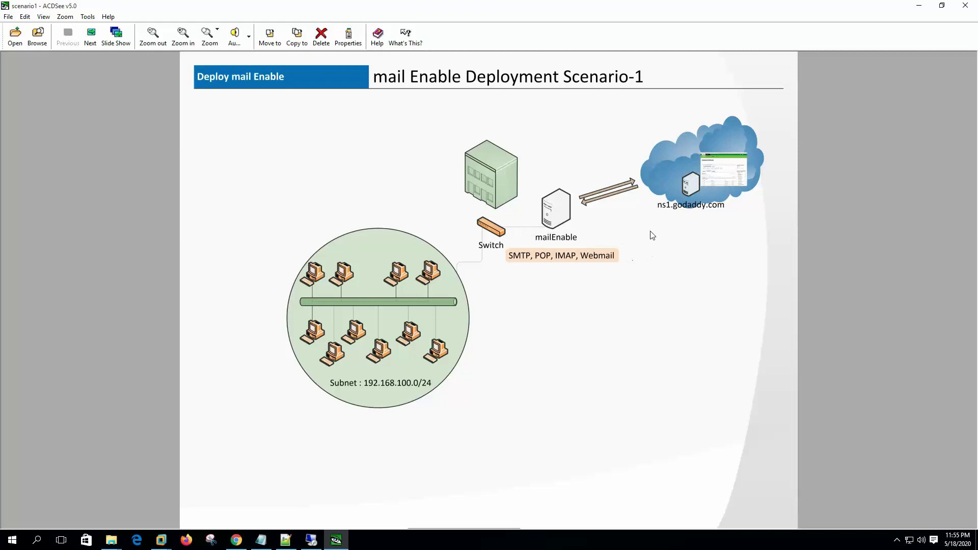
left_click(236, 541)
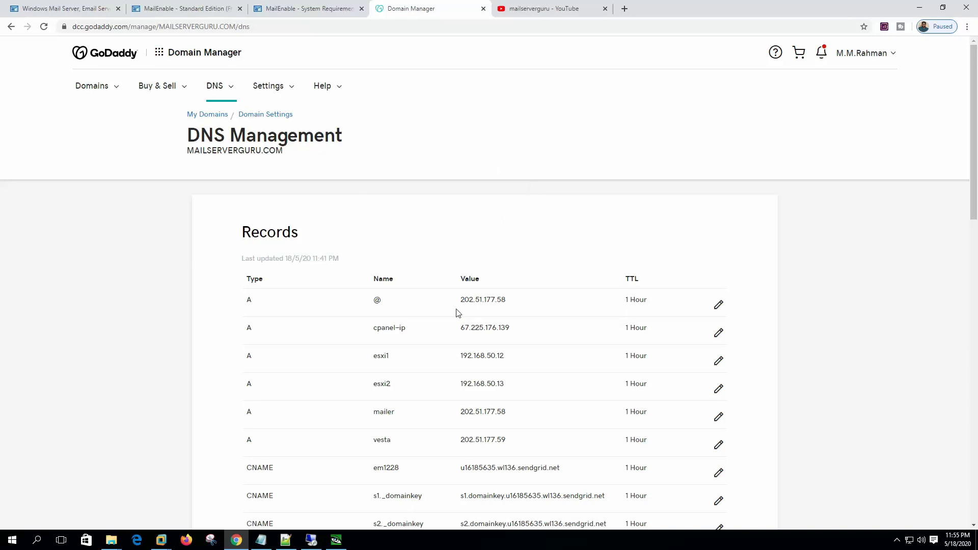
Step: Highlight the mailer A record's IP 202.51.177.58 and the MX record's mail server value
scroll(416, 169, "down", 6)
left_click_drag(461, 107, 520, 109)
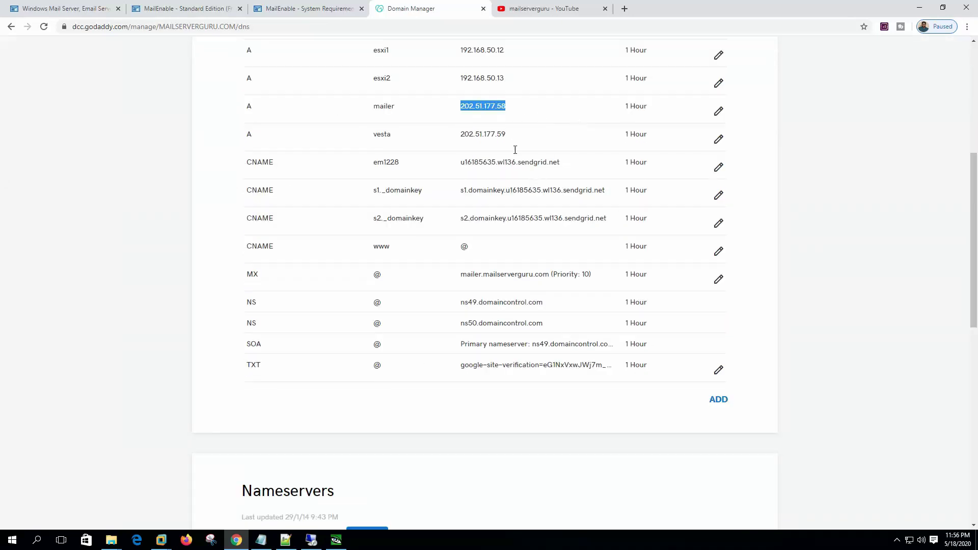
left_click_drag(458, 276, 577, 276)
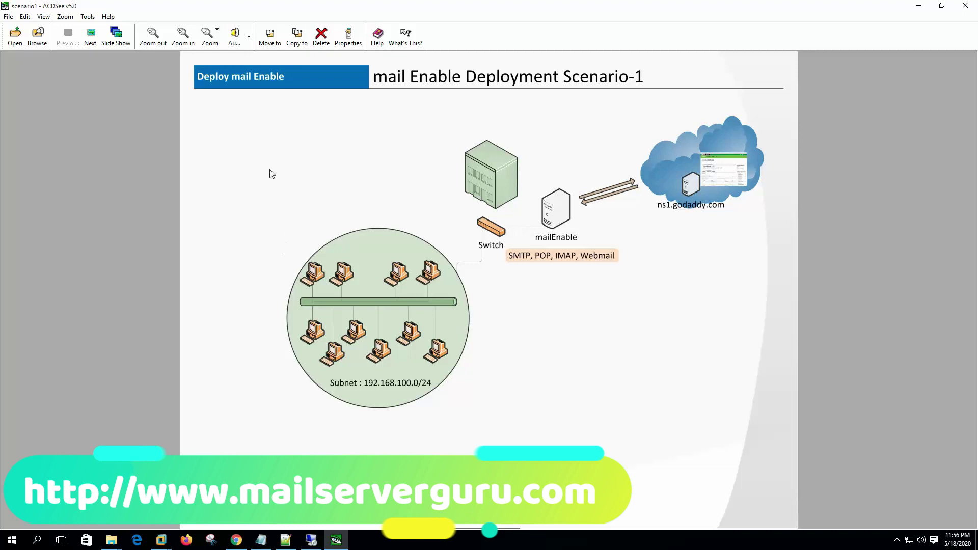
Step: Advance to the next scenario slide and open Server Manager's Manage menu on the mailer server
left_click(91, 40)
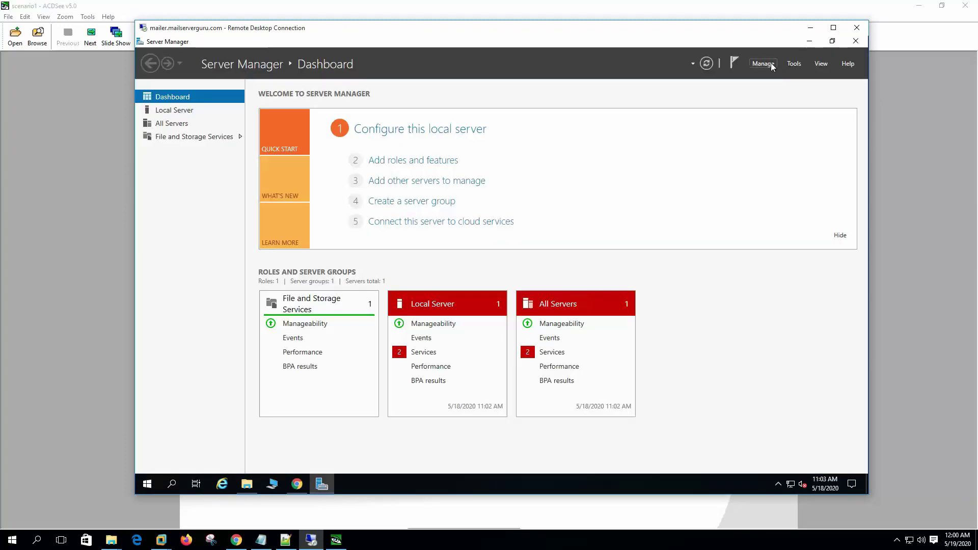
left_click(772, 67)
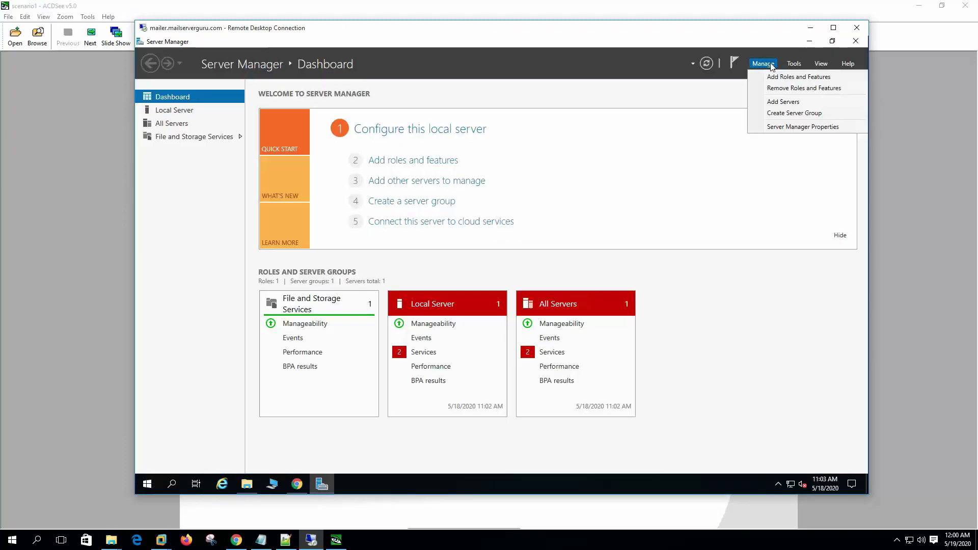
Step: Start a role-based install on this server and select Web Server (IIS) with its management tools
left_click(804, 79)
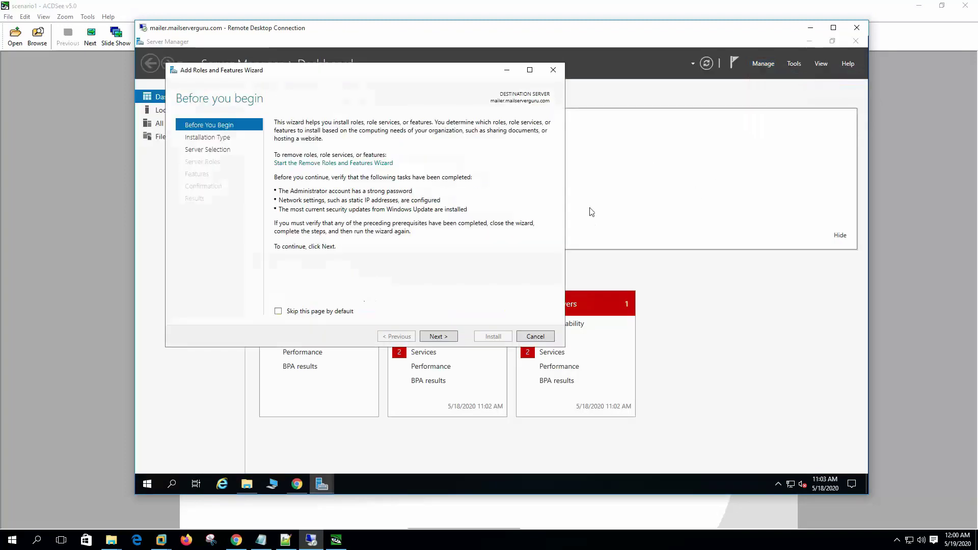
left_click(447, 337)
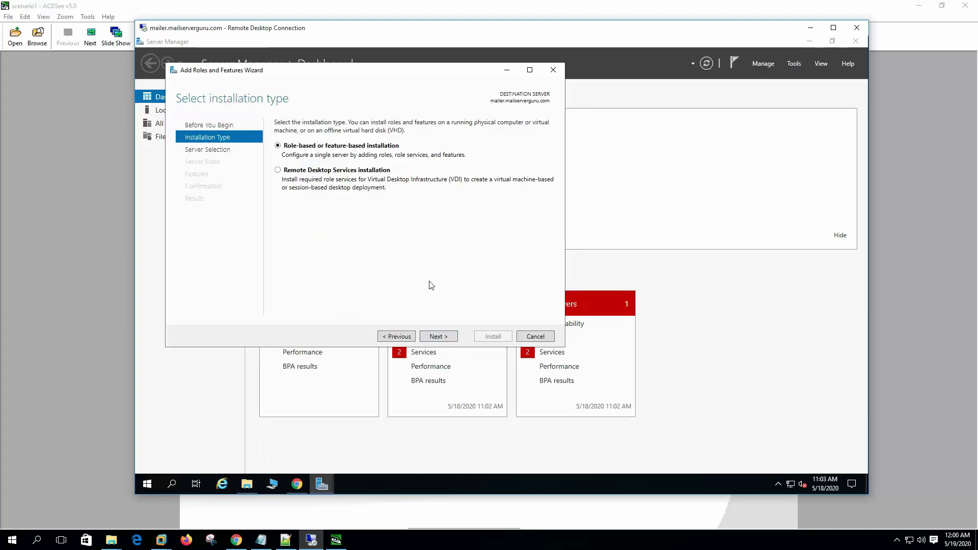
left_click(439, 337)
left_click(439, 336)
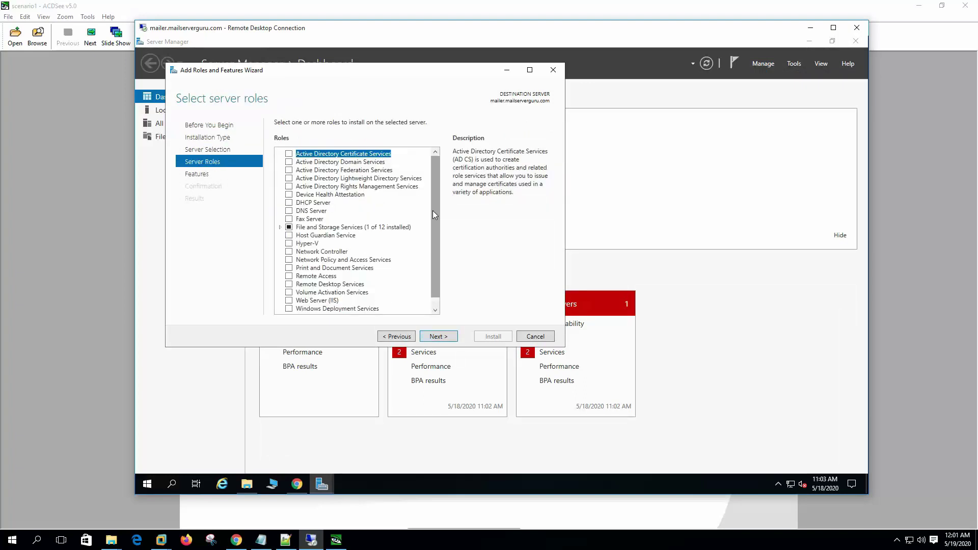
scroll(357, 255, "down", 1)
left_click(290, 292)
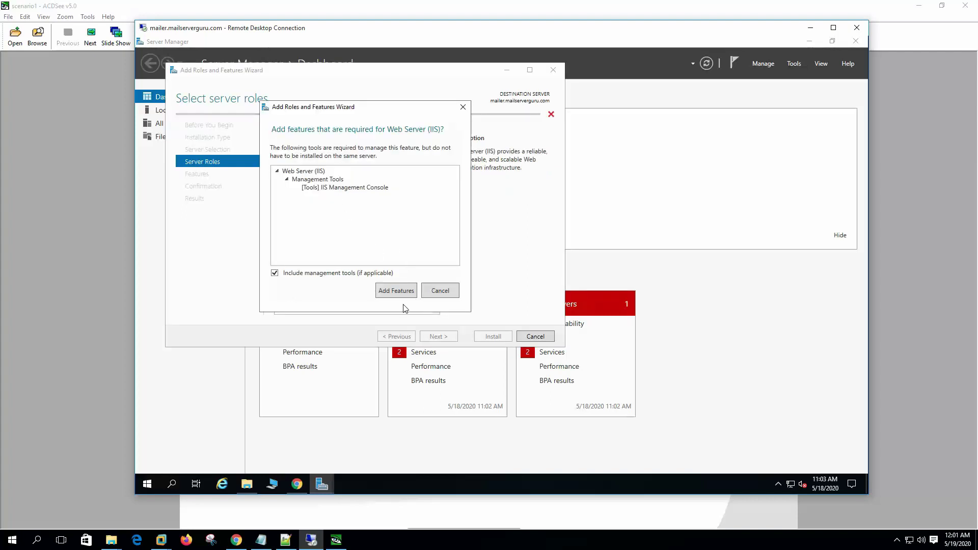
left_click(396, 291)
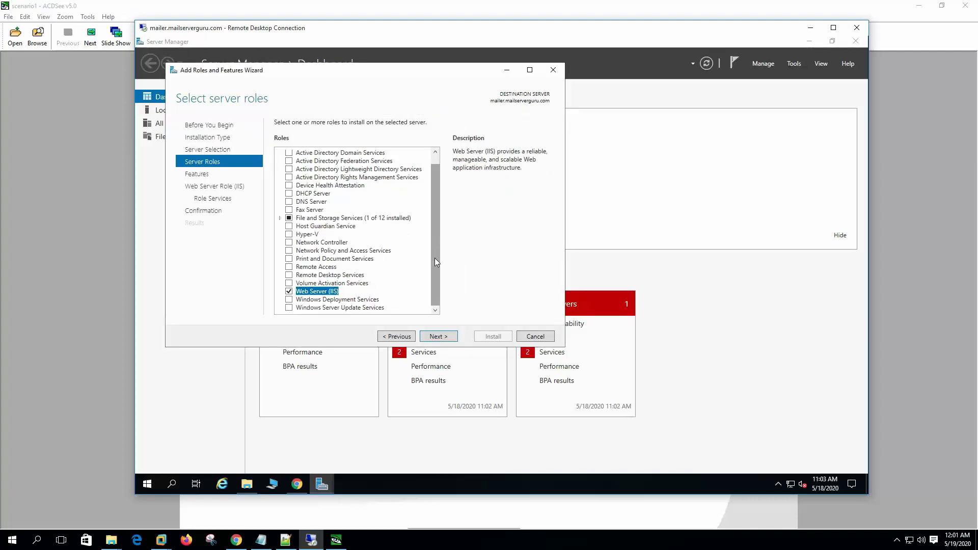
left_click(441, 337)
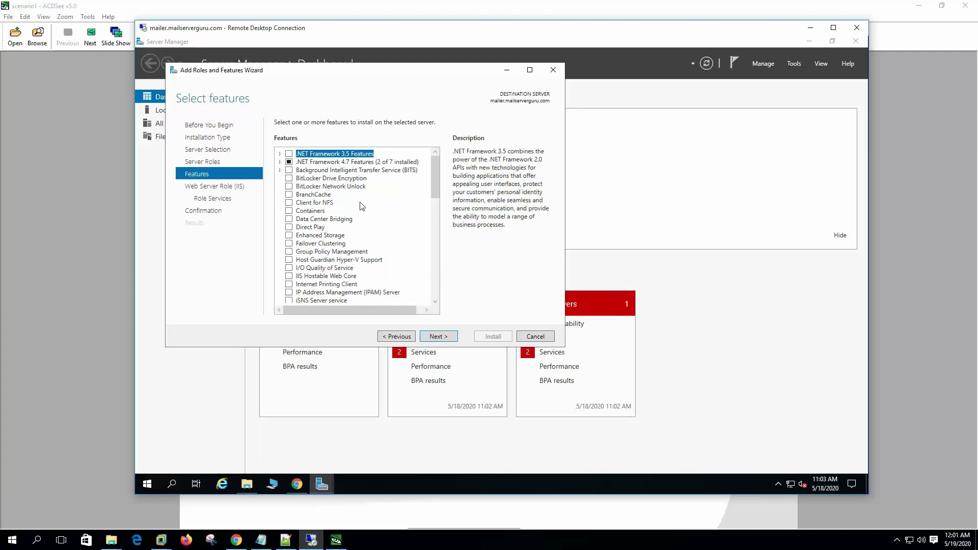
Step: Keep the default features and IIS role services, install them, and close the finished wizard
left_click(280, 161)
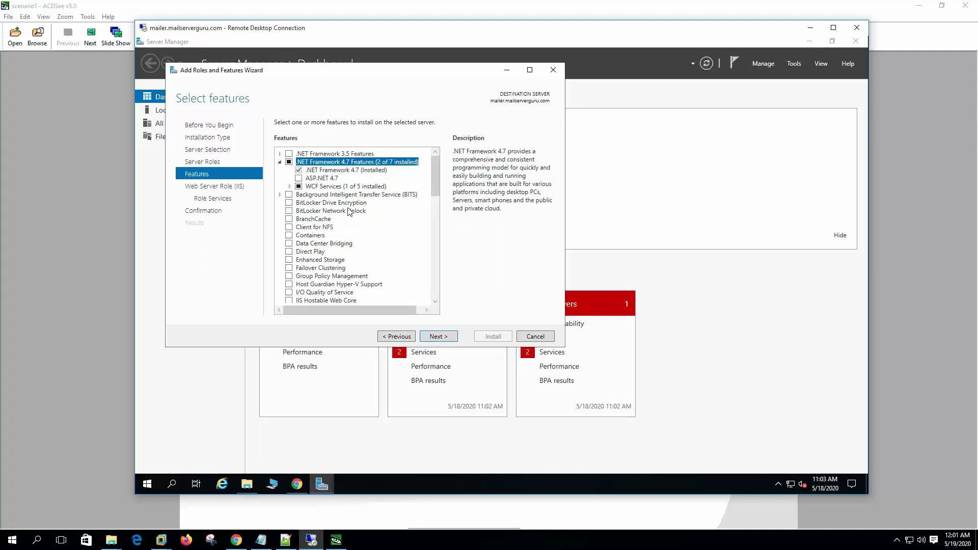
left_click(447, 337)
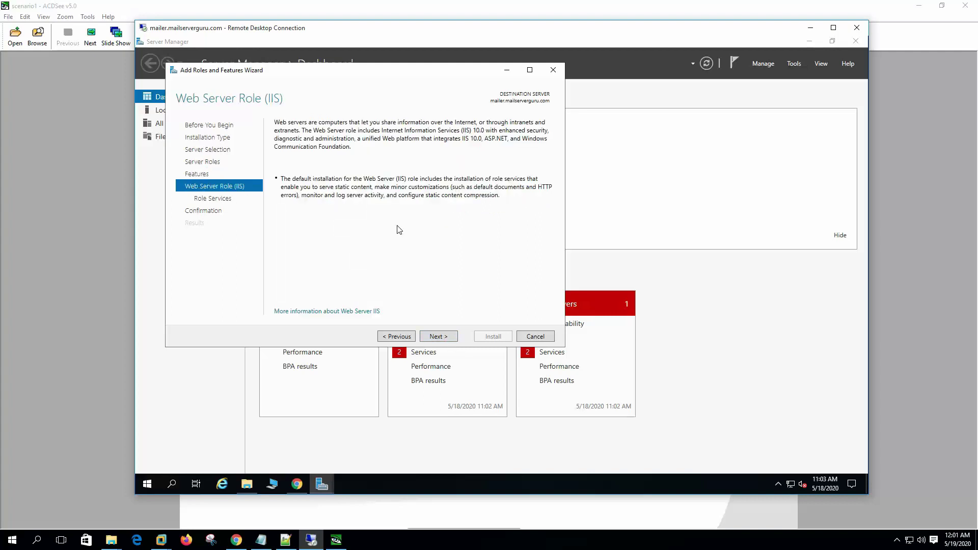
left_click(447, 338)
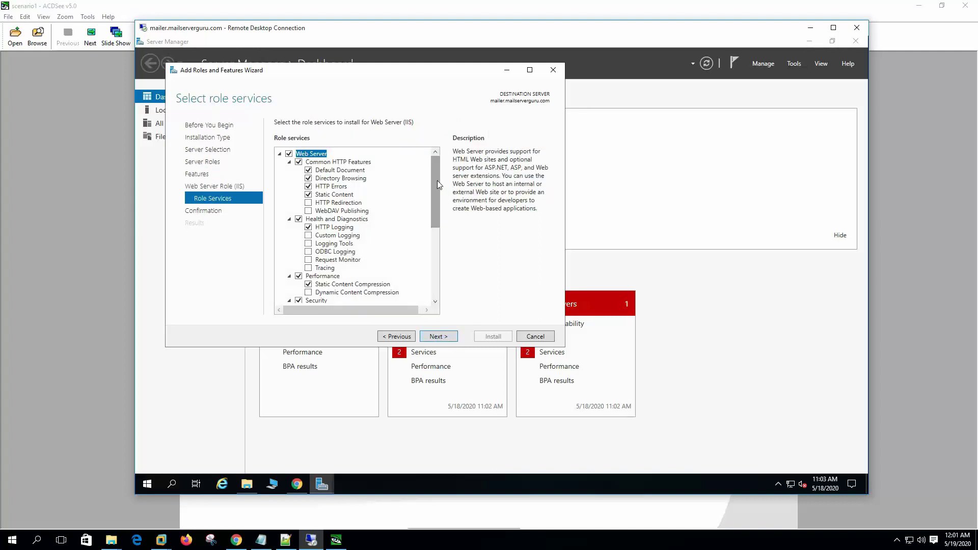
left_click_drag(436, 182, 440, 271)
scroll(435, 265, "up", 6)
left_click(450, 337)
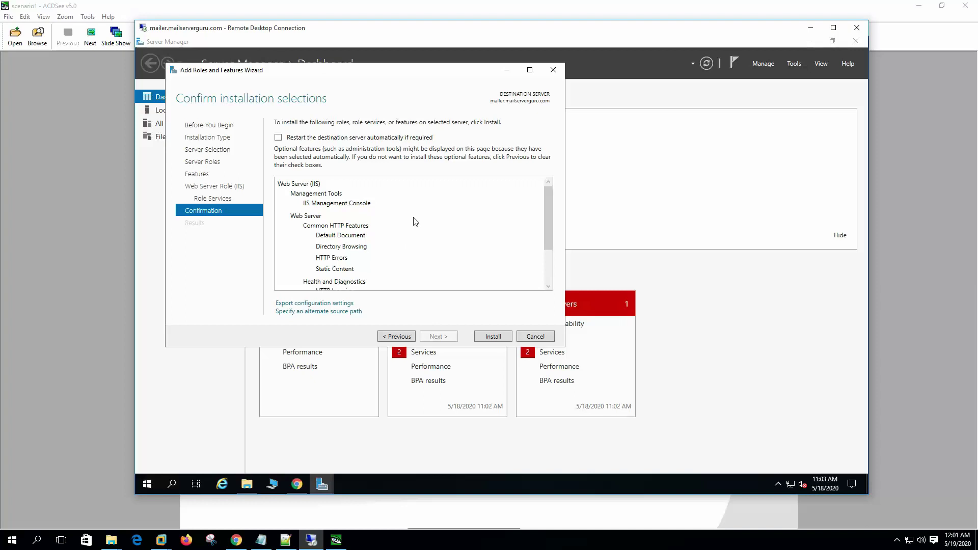
left_click(492, 337)
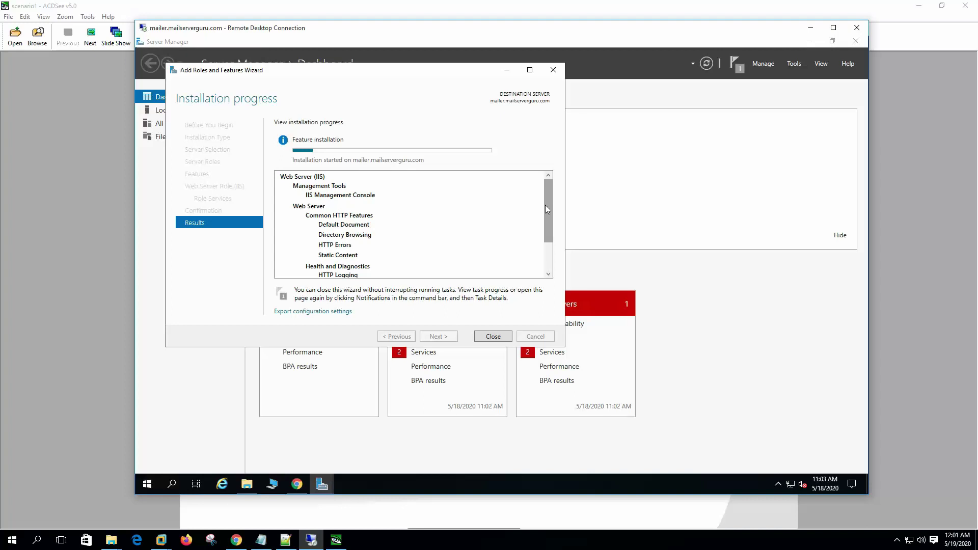
mouse_move(545, 209)
left_mouse_down()
mouse_move(549, 250)
mouse_move(548, 206)
left_mouse_up()
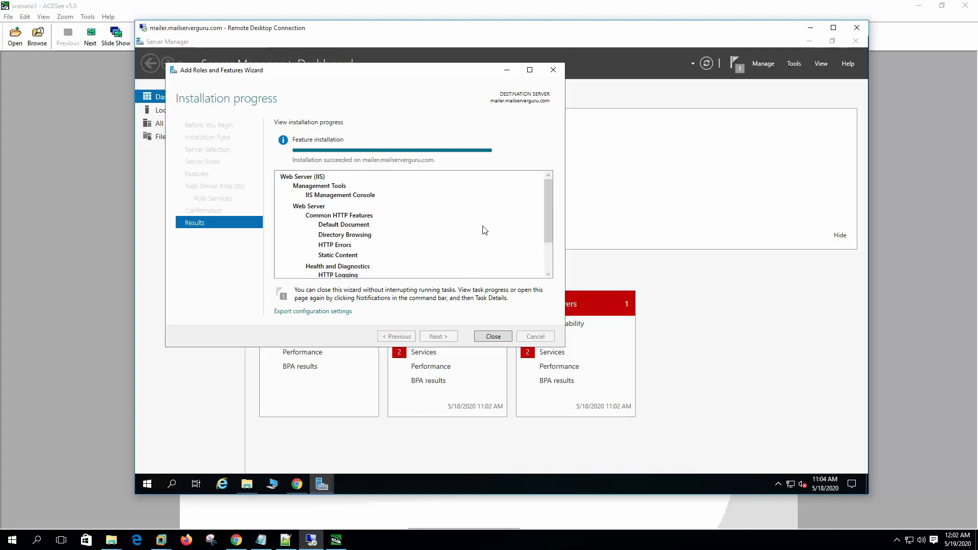
left_click(498, 336)
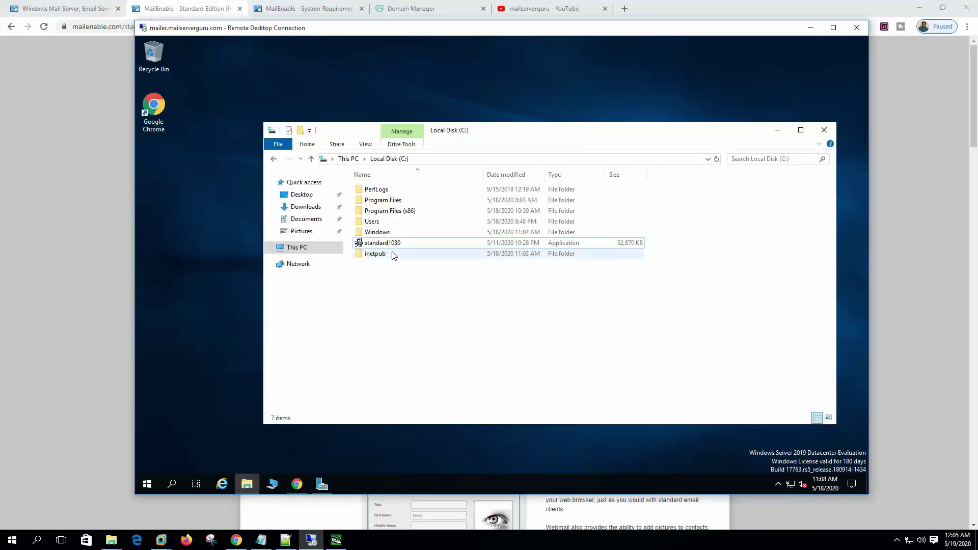
Step: Run the standard1030 MailEnable installer as administrator and acknowledge the internet-access installation note
left_click(382, 248)
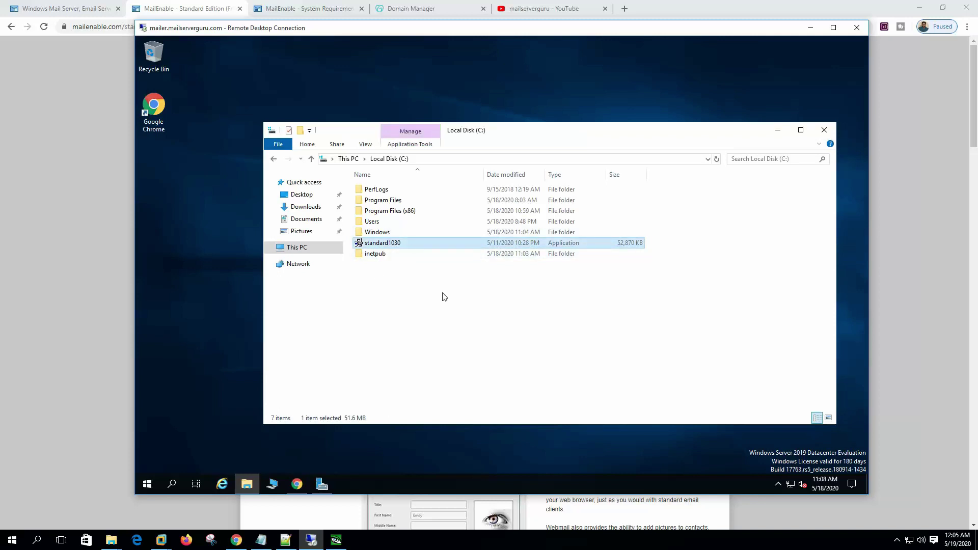
left_click(97, 282)
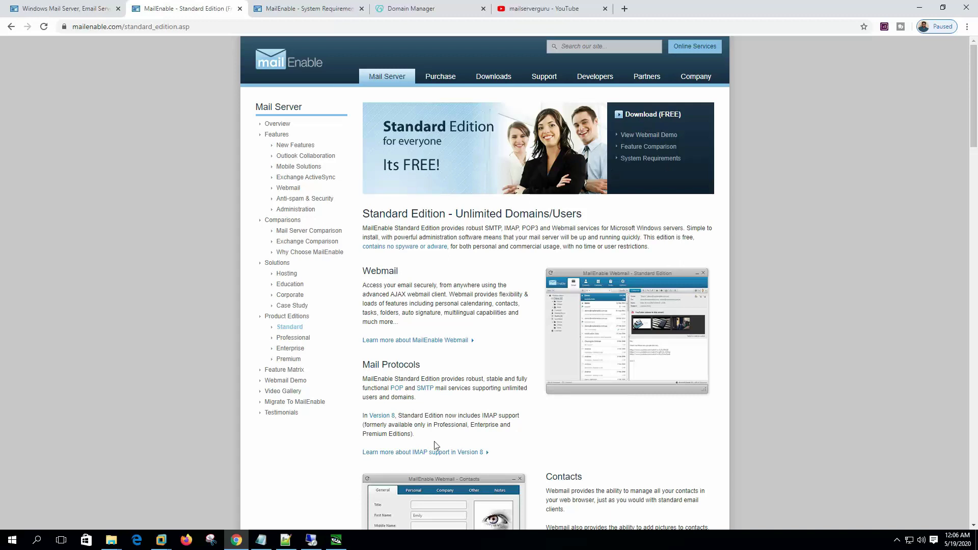
left_click(311, 541)
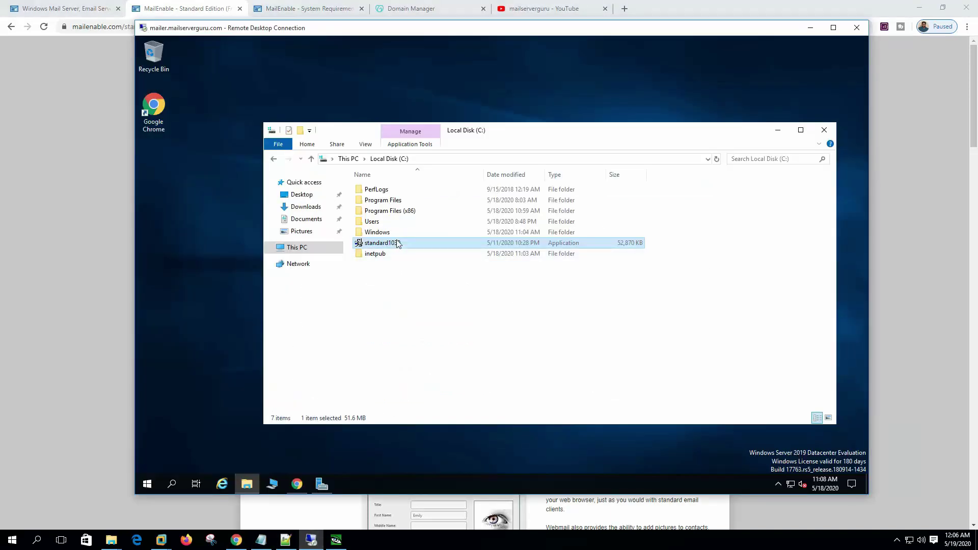
right_click(397, 242)
left_click(466, 260)
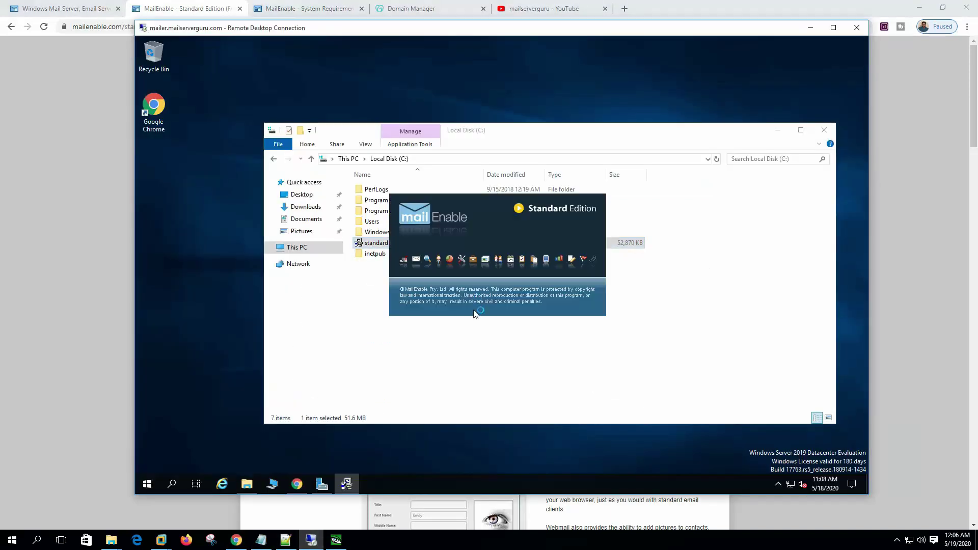
left_click(778, 130)
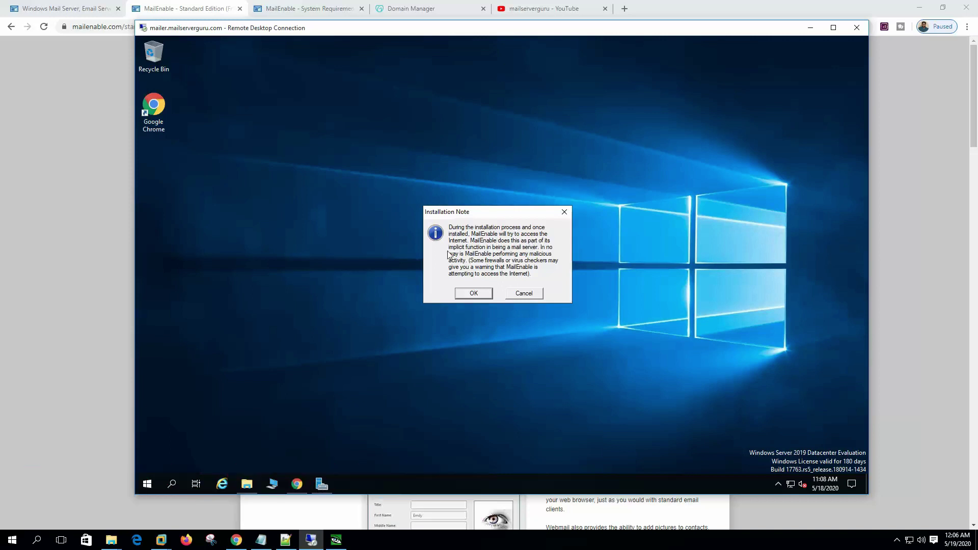
left_click(474, 294)
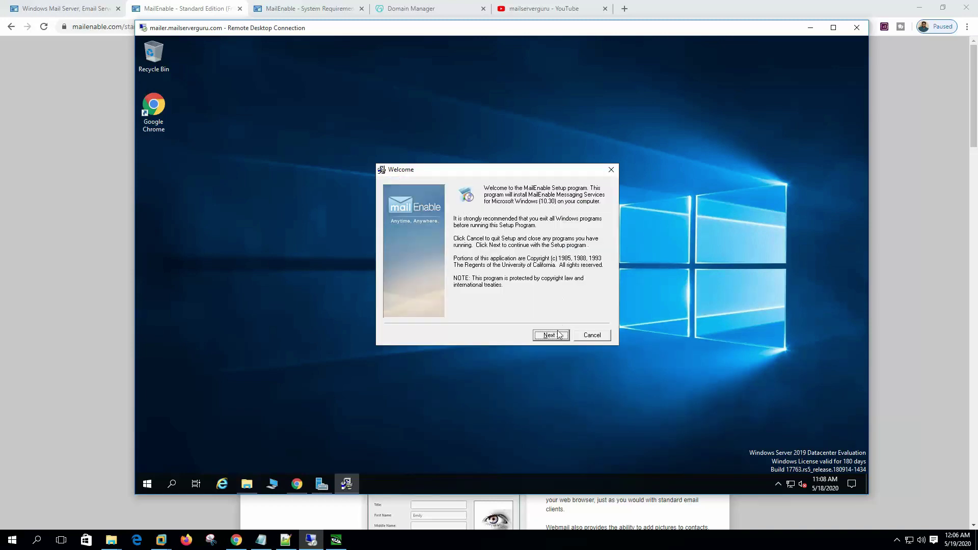
Step: Enter the owner name, accept the terms, and keep default components, program folder, group and repository
left_click(560, 337)
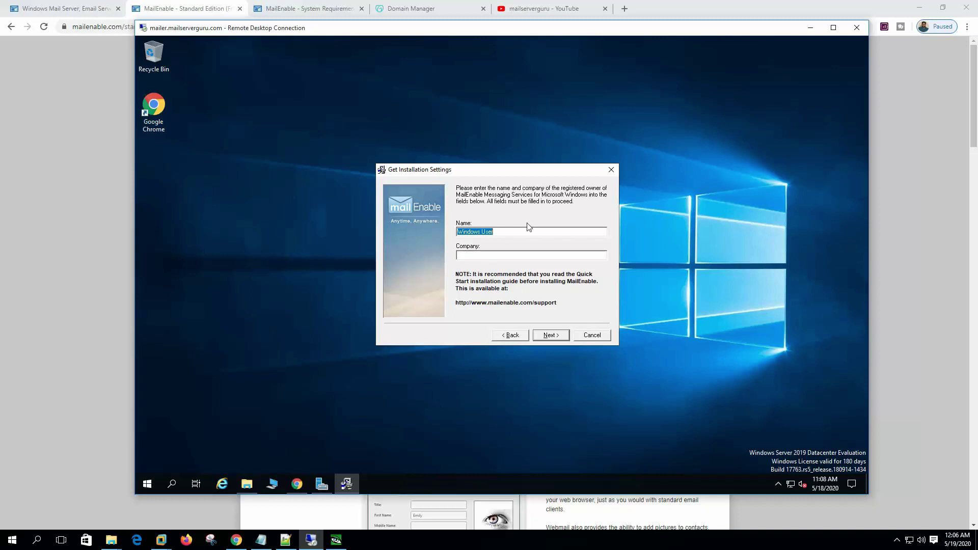
type("administrator")
left_click(559, 337)
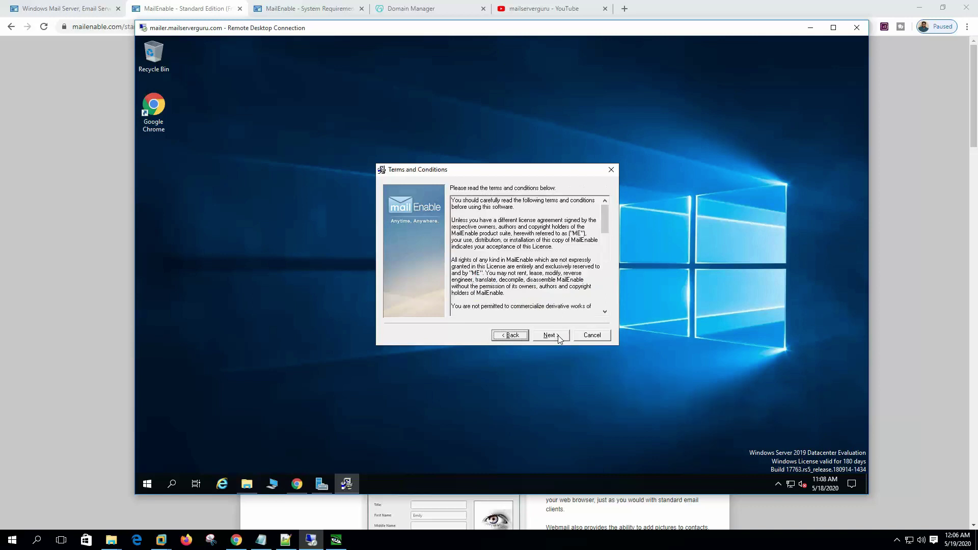
left_click(556, 336)
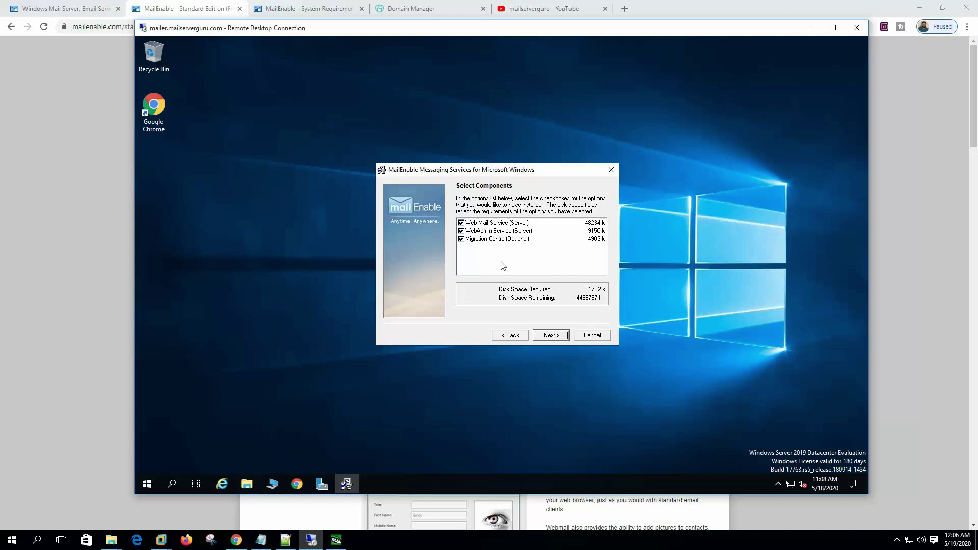
left_click(557, 336)
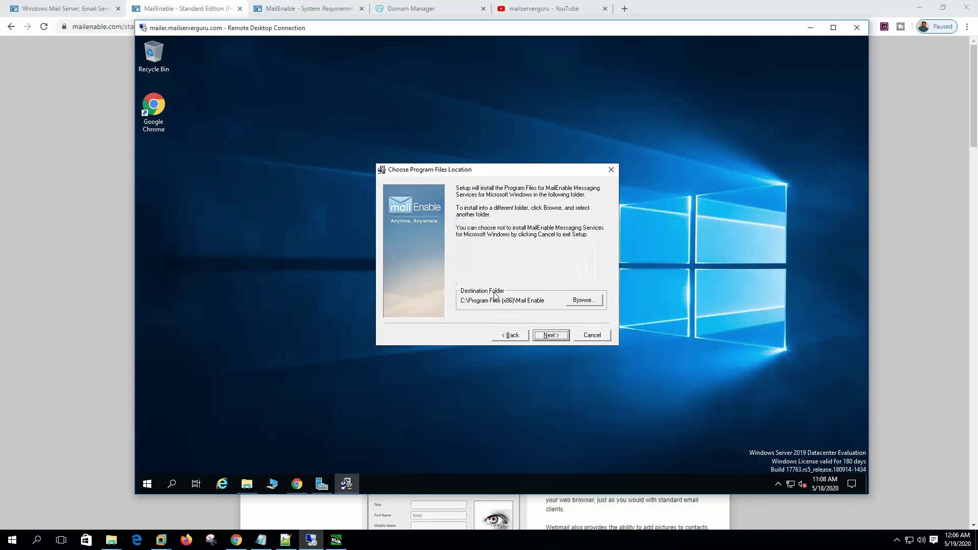
left_click(552, 337)
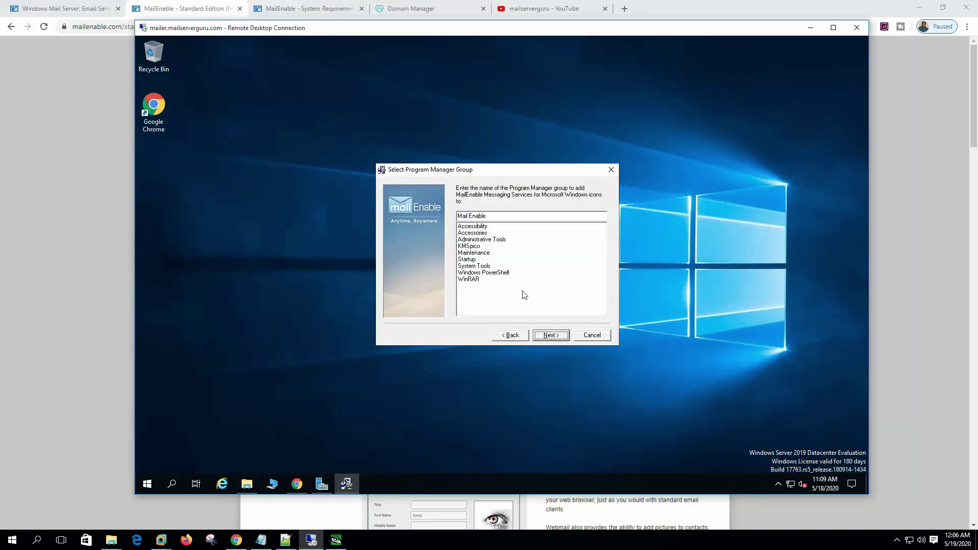
left_click(564, 337)
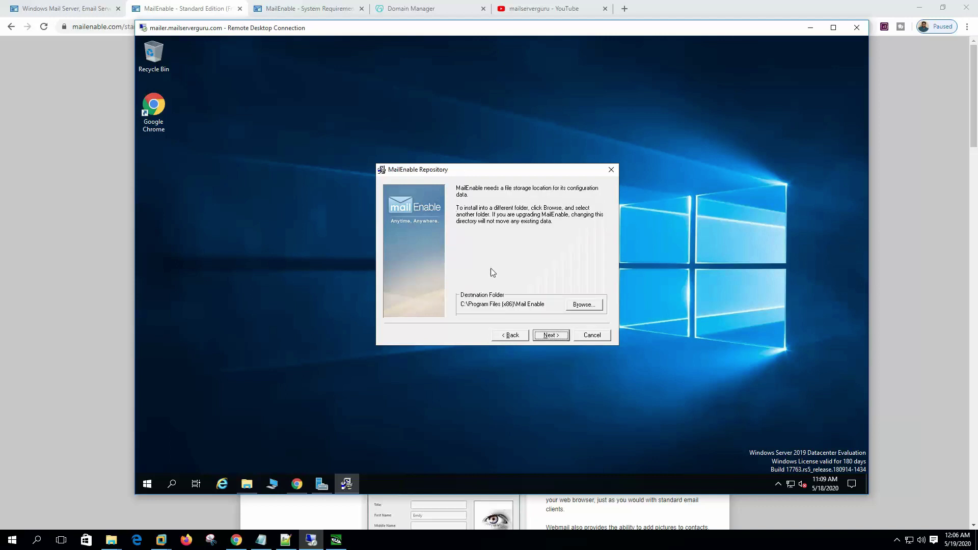
left_click(551, 336)
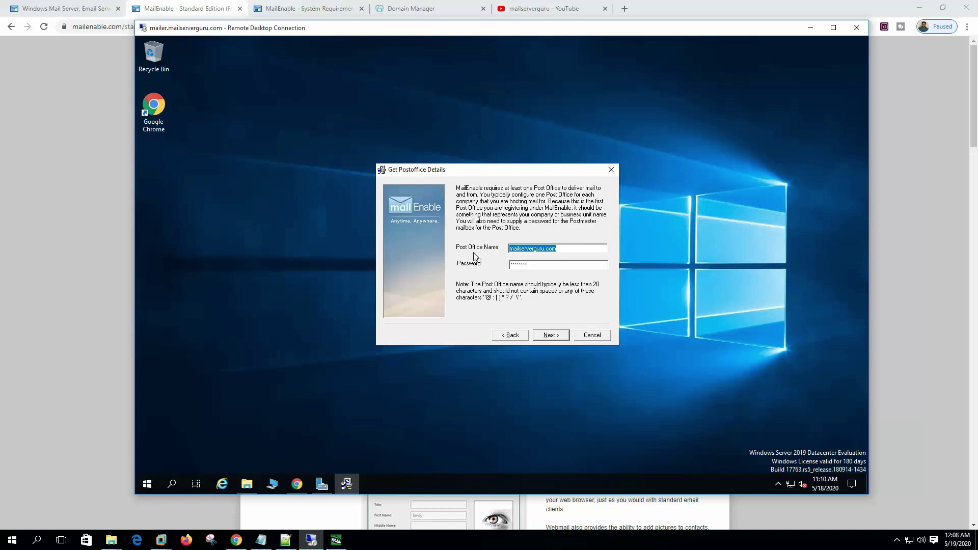
Step: Set the post office name to mailserverguru.com with a new postmaster password, keeping the default message store
left_click(572, 250)
left_click_drag(570, 252, 482, 254)
left_click(530, 265)
left_click_drag(530, 265, 430, 262)
type("****")
left_click(550, 336)
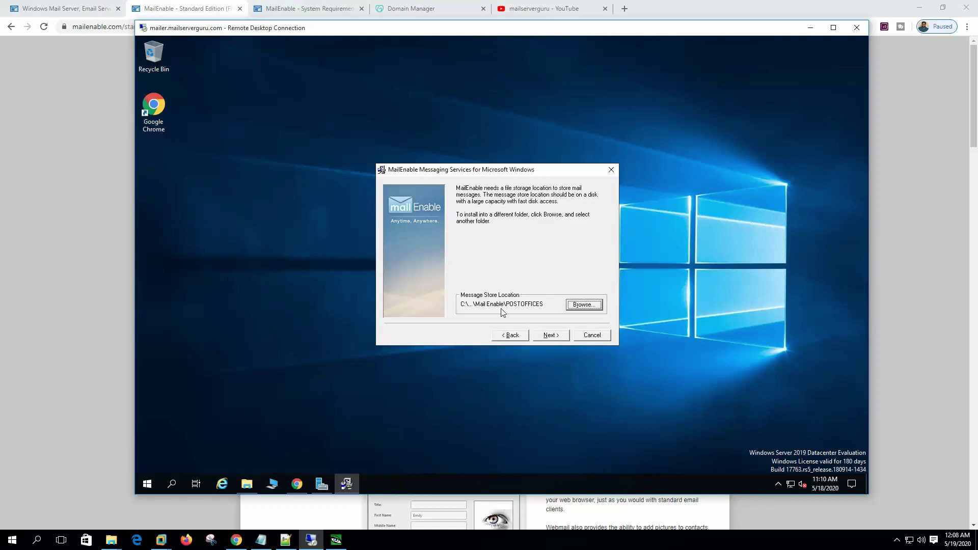
left_click(555, 337)
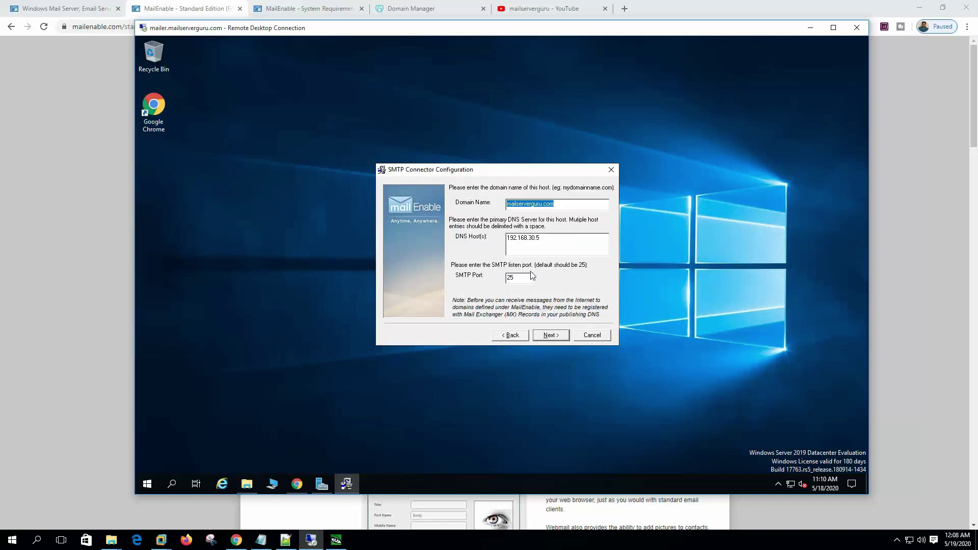
Step: Accept SMTP settings for mailserverguru.com with DNS 192.168.30.5 on port 25 and begin installation
left_click_drag(554, 203, 452, 205)
left_click_drag(543, 250, 463, 229)
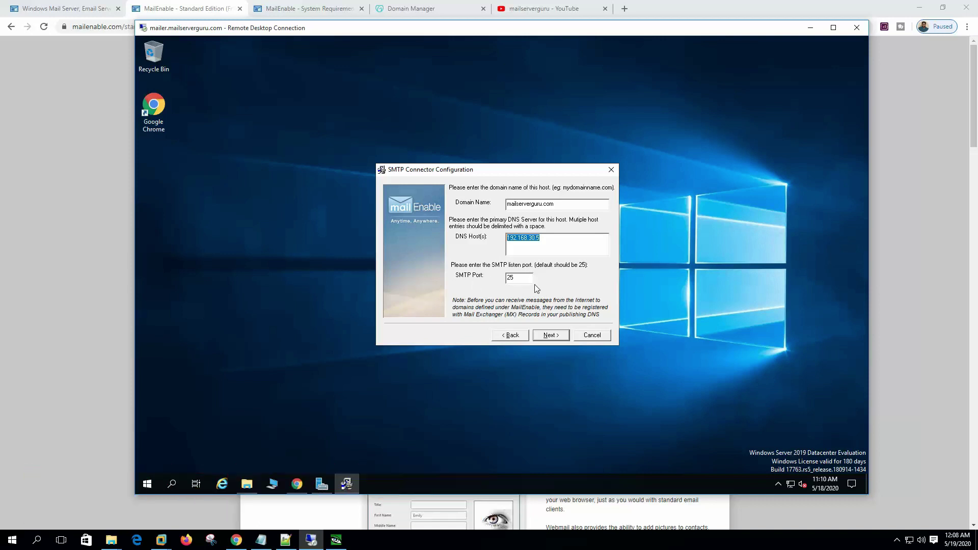
left_click(560, 336)
left_click(550, 336)
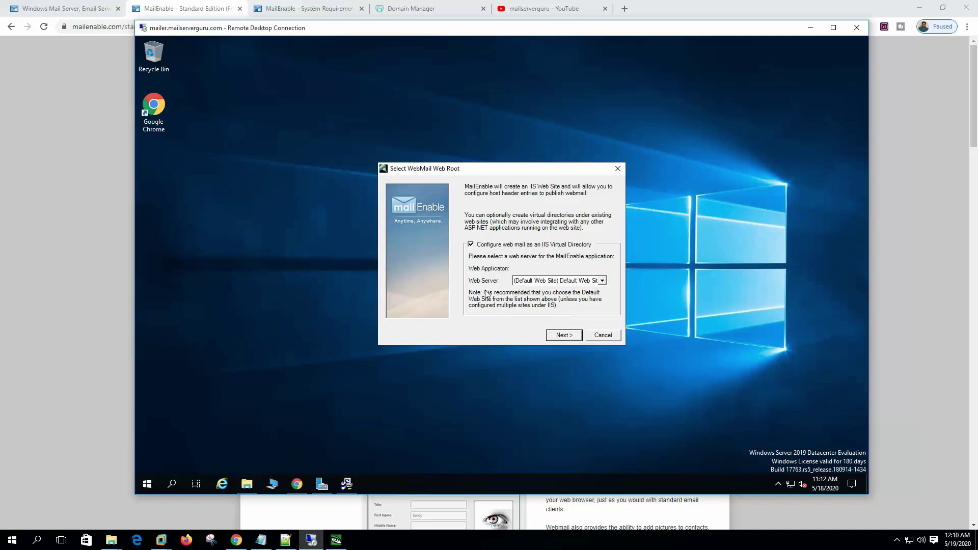
Step: Publish WebMail and WebAdmin under the Default Web Site and finish the installer
left_click(565, 335)
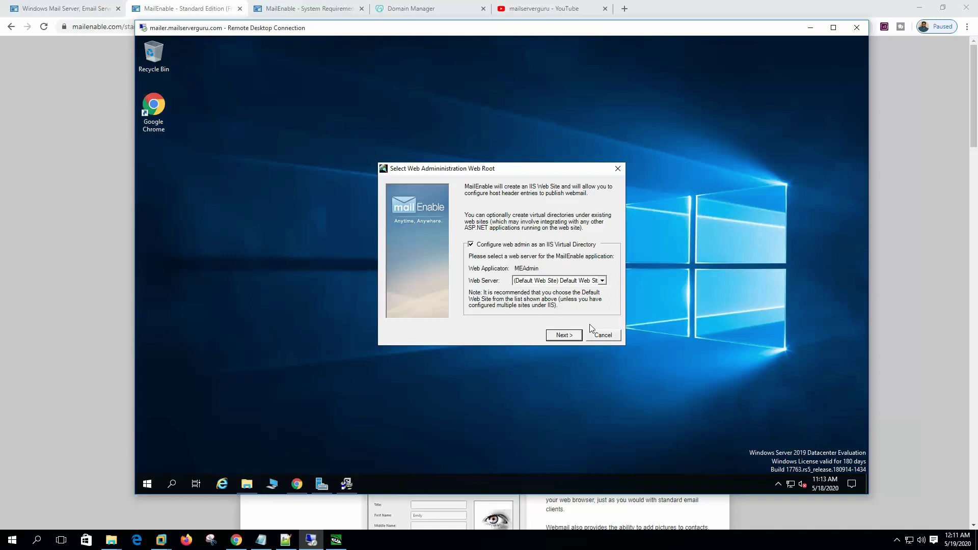
left_click(573, 336)
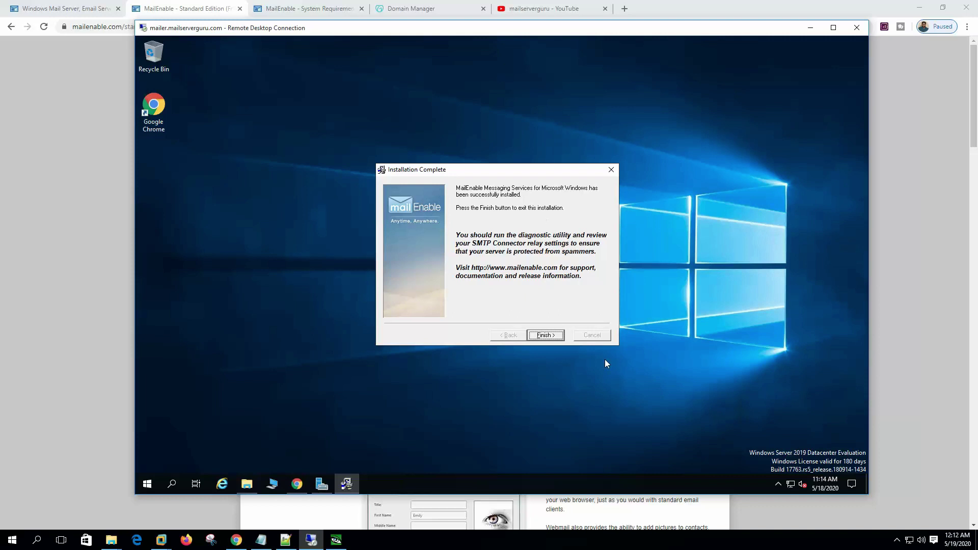
left_click(545, 335)
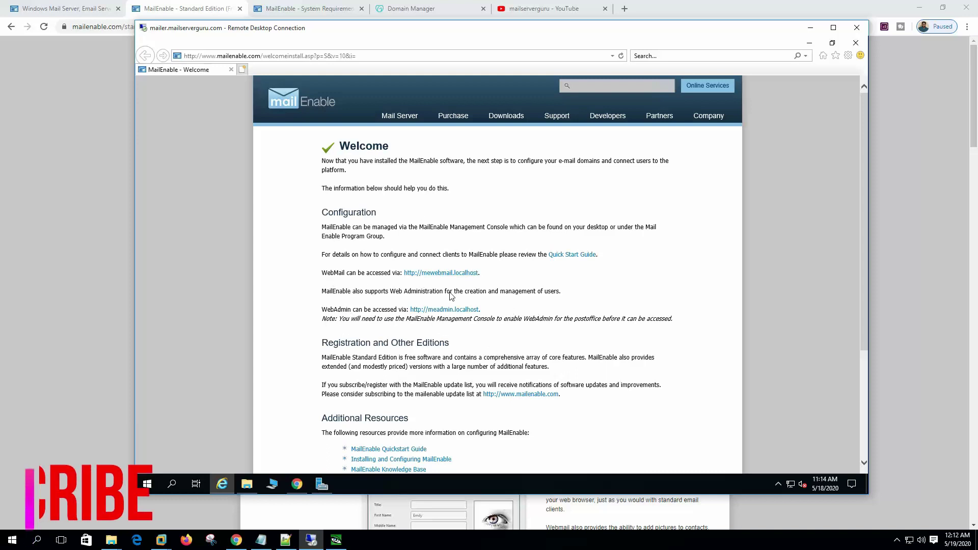
Step: Launch the MailEnable management console from the Start menu's Mail Enable group and minimize Internet Explorer
left_click(147, 484)
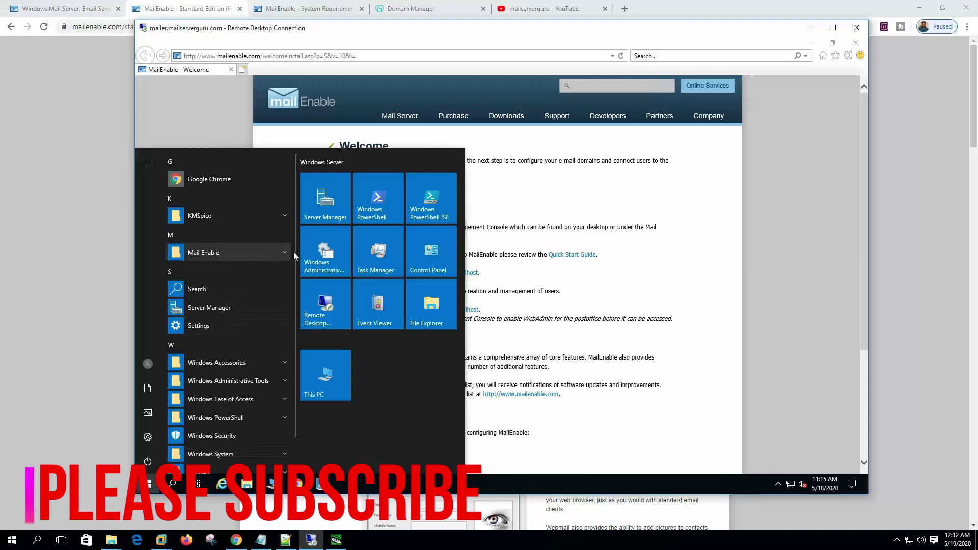
left_click(264, 253)
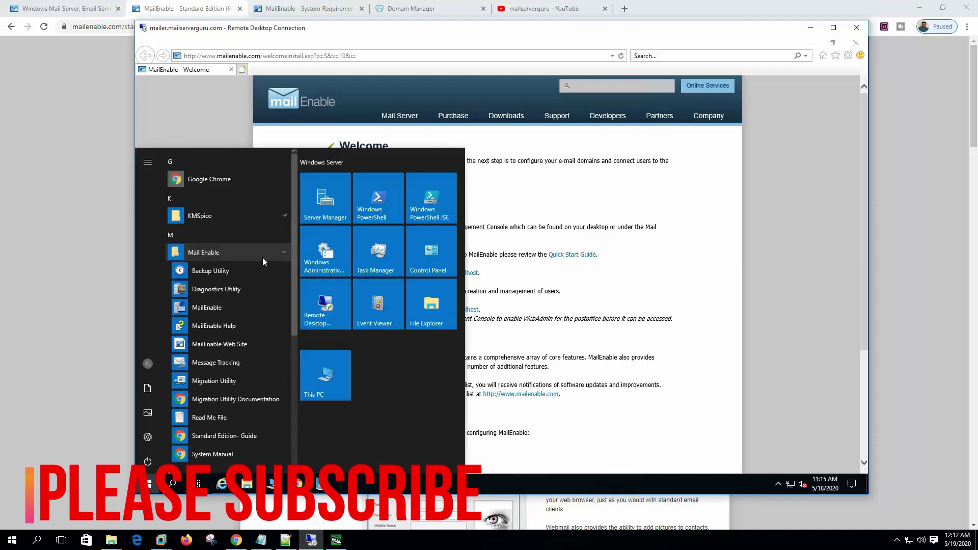
left_click(214, 308)
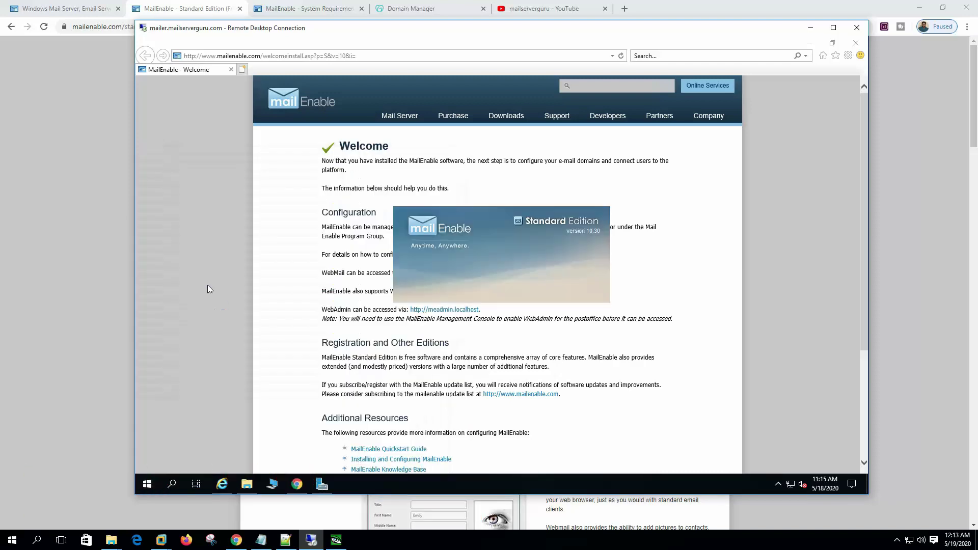
left_click(812, 42)
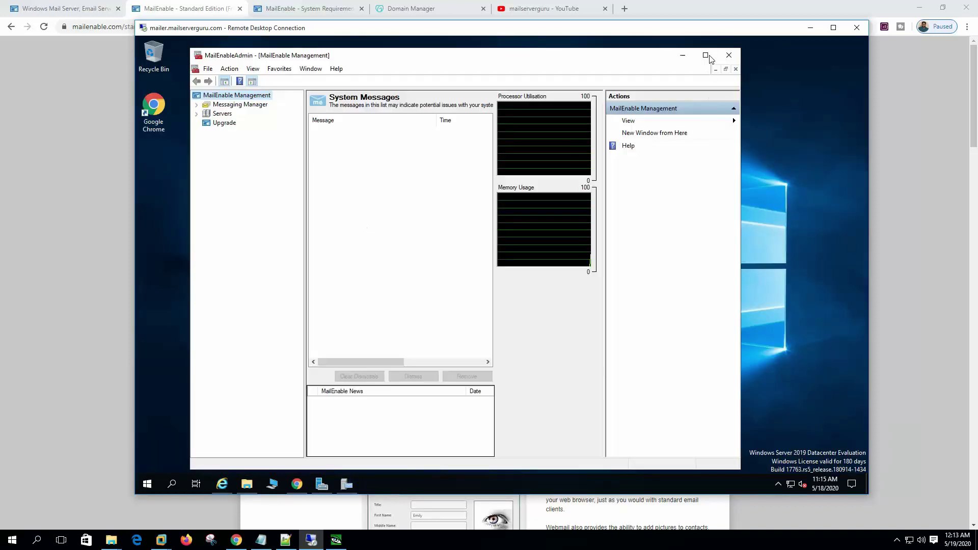
Step: Maximize the console, expand Messaging Manager > Post Offices > mailserverguru.com > Domains, and select the Enabled domain
left_click(705, 56)
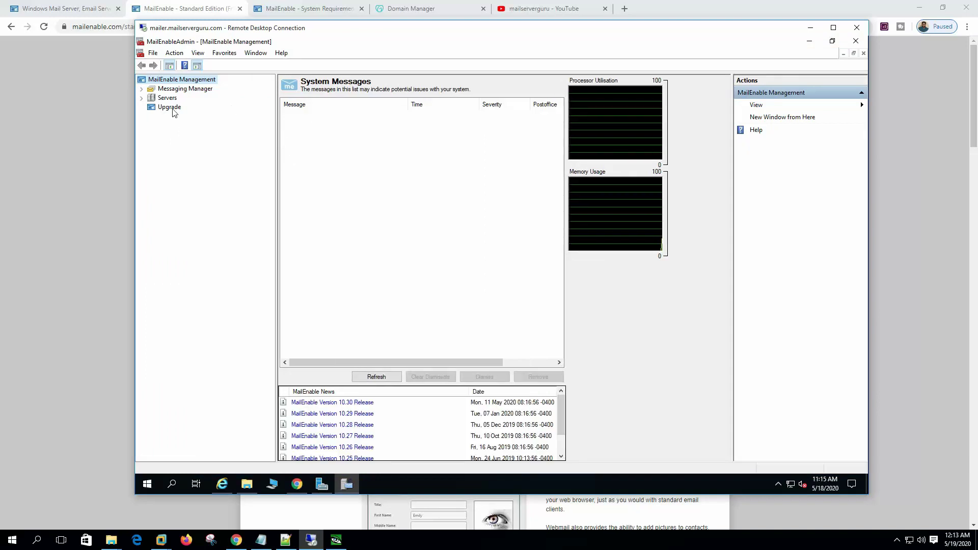
left_click(141, 89)
left_click(141, 144)
left_click(181, 100)
double_click(172, 100)
double_click(186, 108)
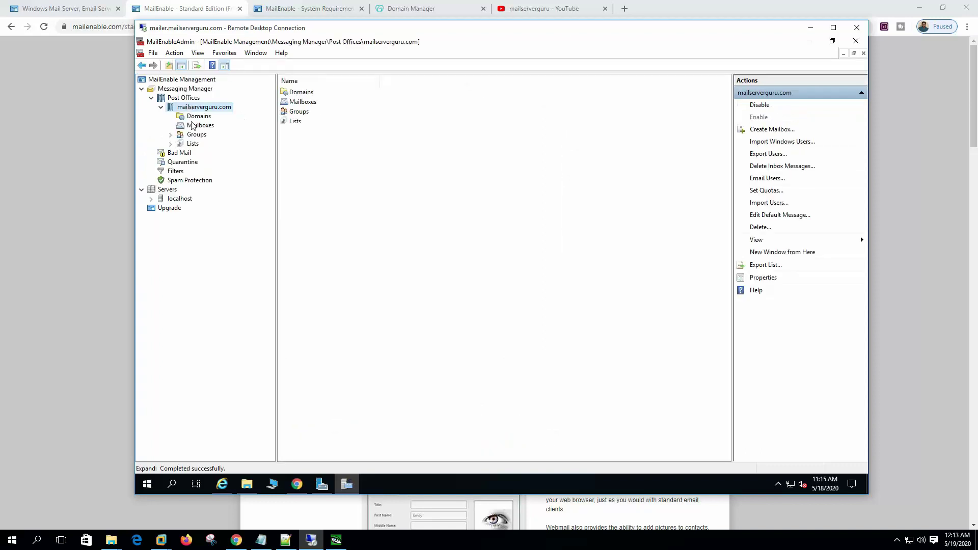
left_click(200, 116)
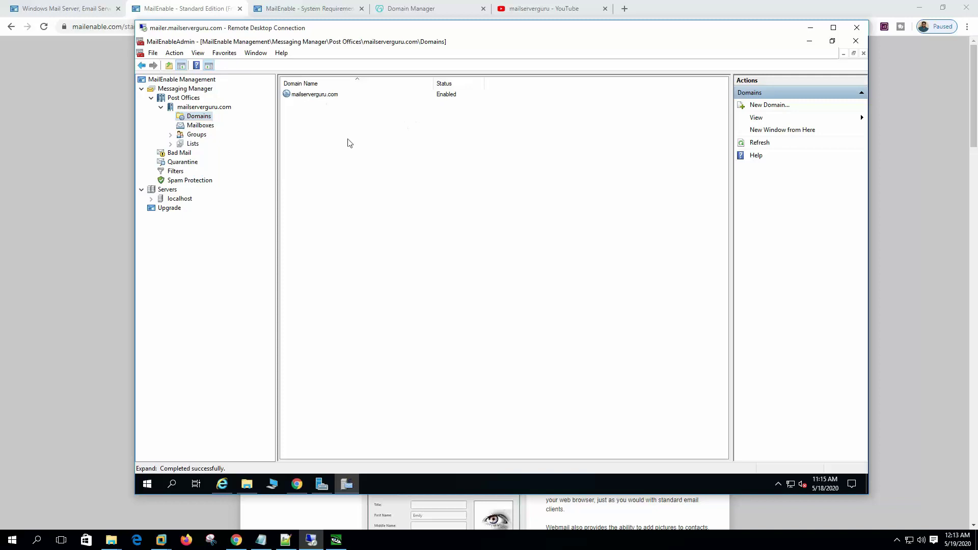
left_click(336, 95)
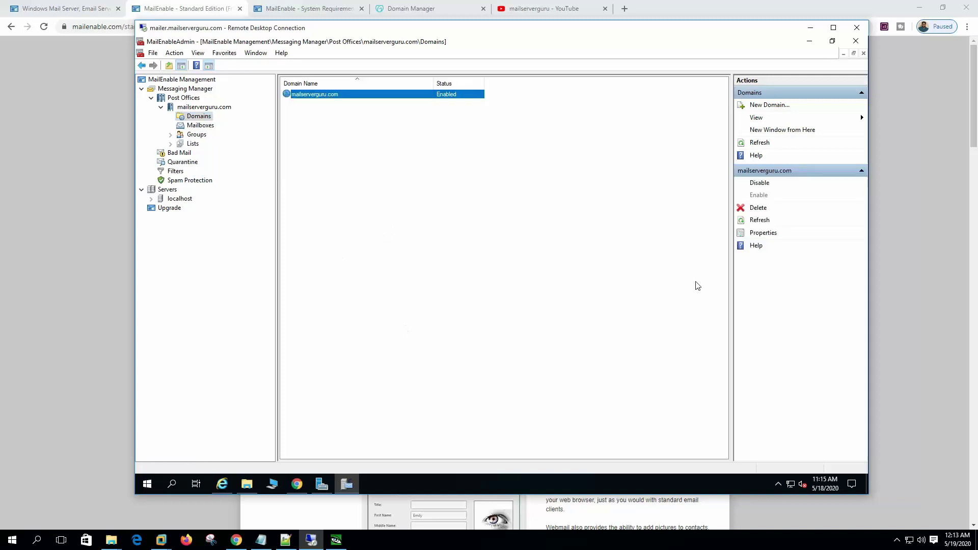